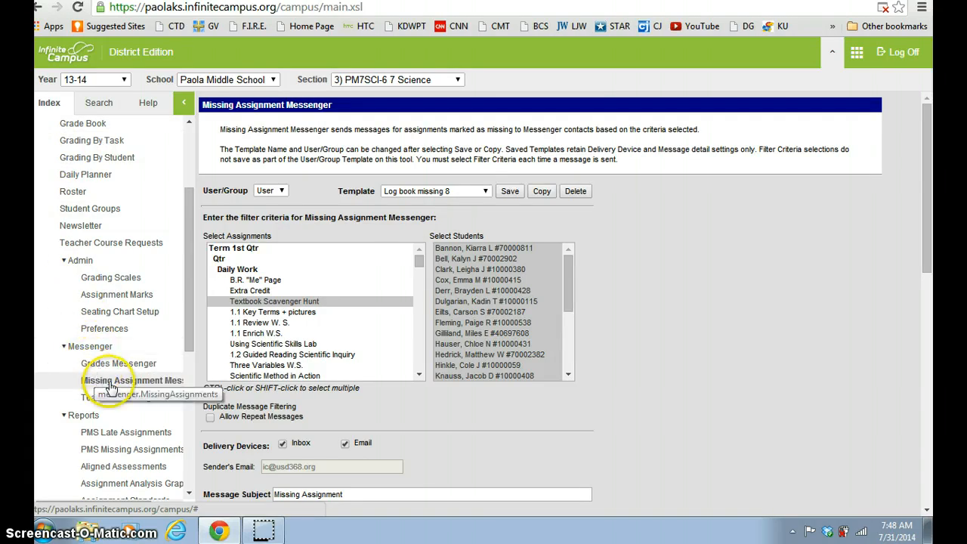
Open the Missing Assignment Messenger and scroll through the assignment list to examine the available assignments
{"action": "left_click", "coordinate": [157, 385]}
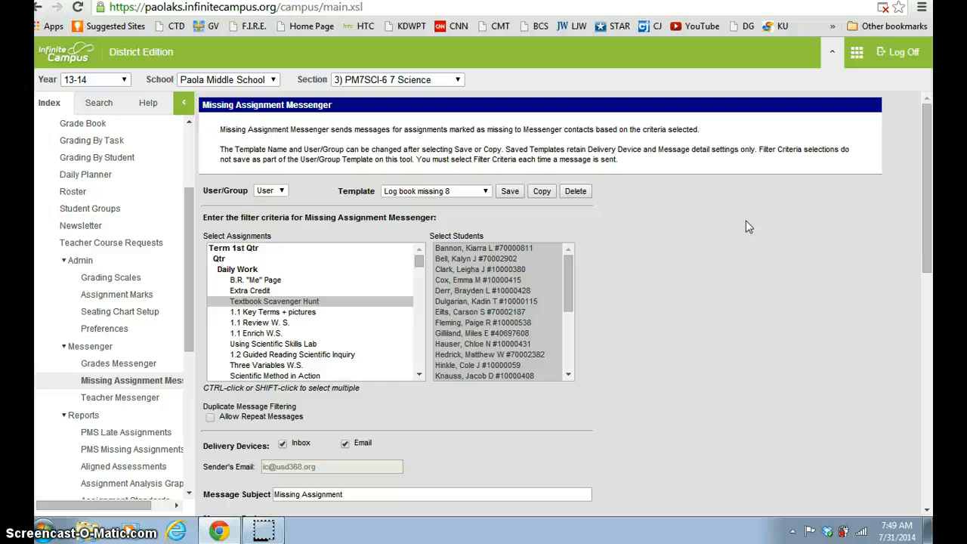
{"action": "left_click", "coordinate": [418, 375]}
{"action": "left_click", "coordinate": [418, 375]}
{"action": "left_click", "coordinate": [418, 375]}
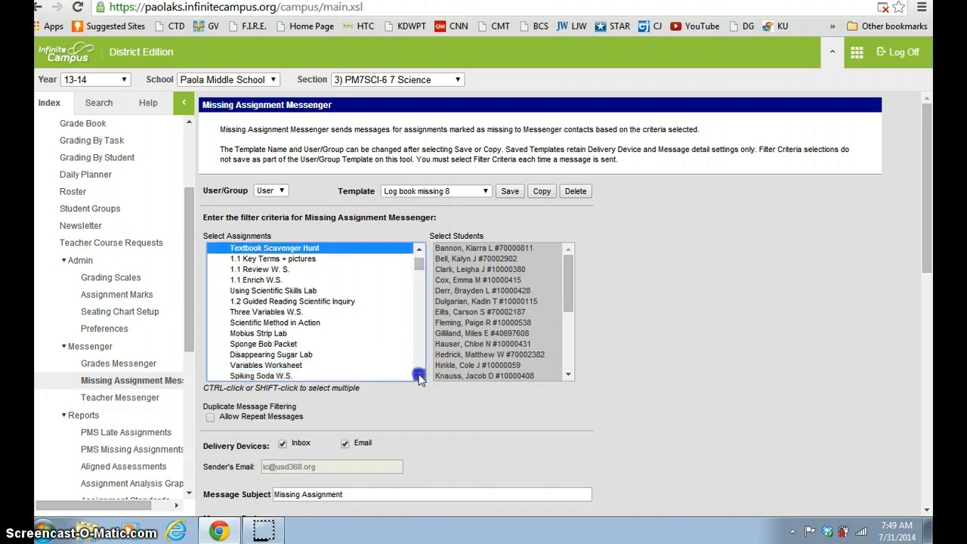
{"action": "left_click", "coordinate": [419, 374]}
{"action": "left_click", "coordinate": [418, 375]}
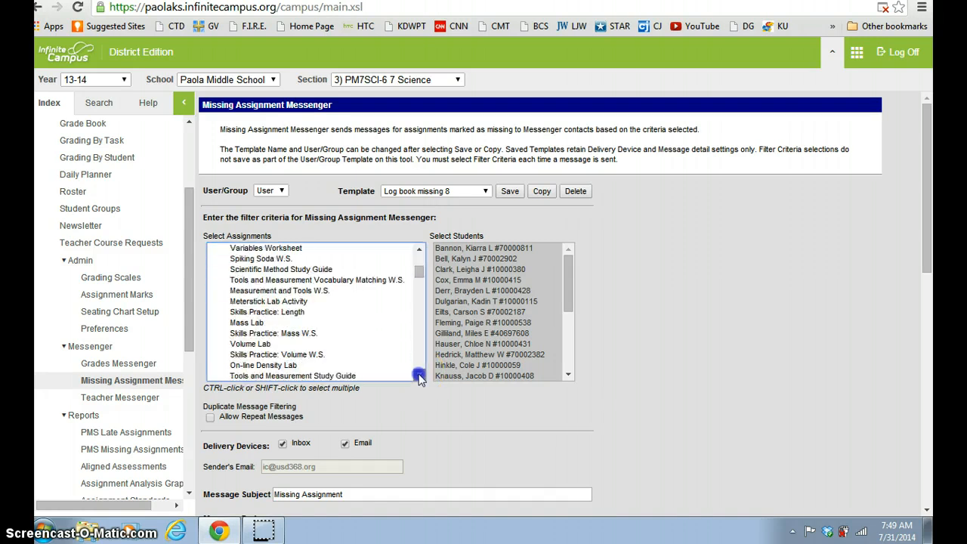
{"action": "scroll", "coordinate": [425, 317], "scroll_direction": "down", "scroll_amount": 1}
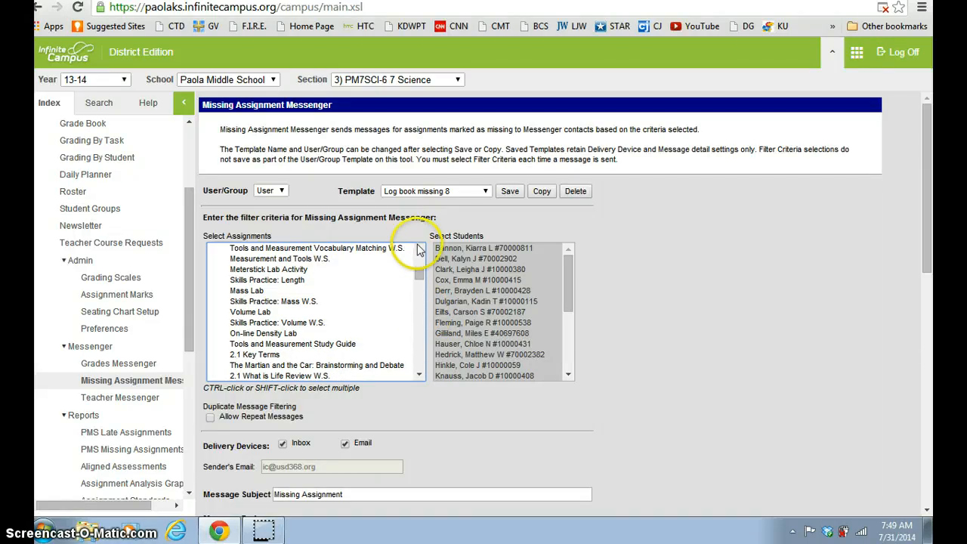
{"action": "left_click", "coordinate": [418, 249]}
{"action": "left_click", "coordinate": [419, 249]}
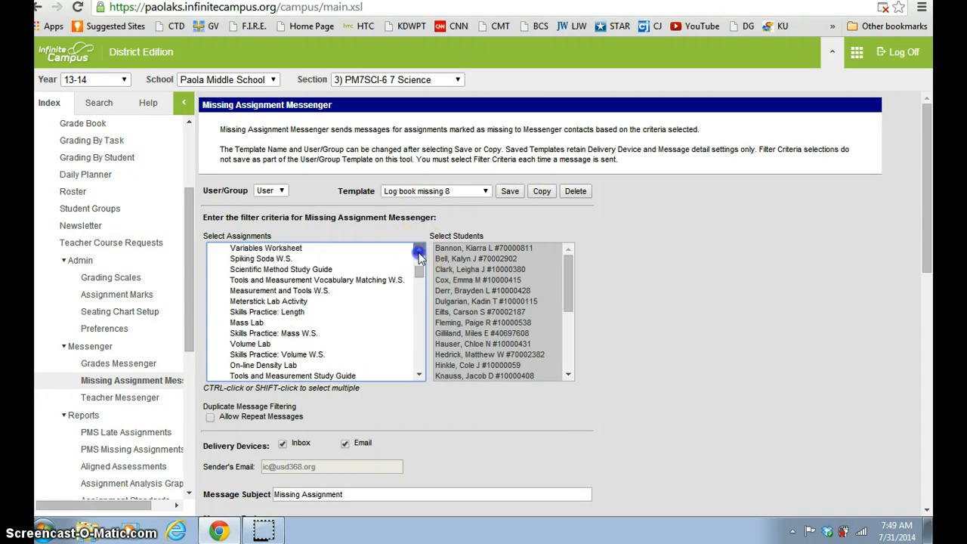
{"action": "left_click", "coordinate": [418, 250]}
{"action": "left_click", "coordinate": [418, 250]}
{"action": "left_click", "coordinate": [418, 250]}
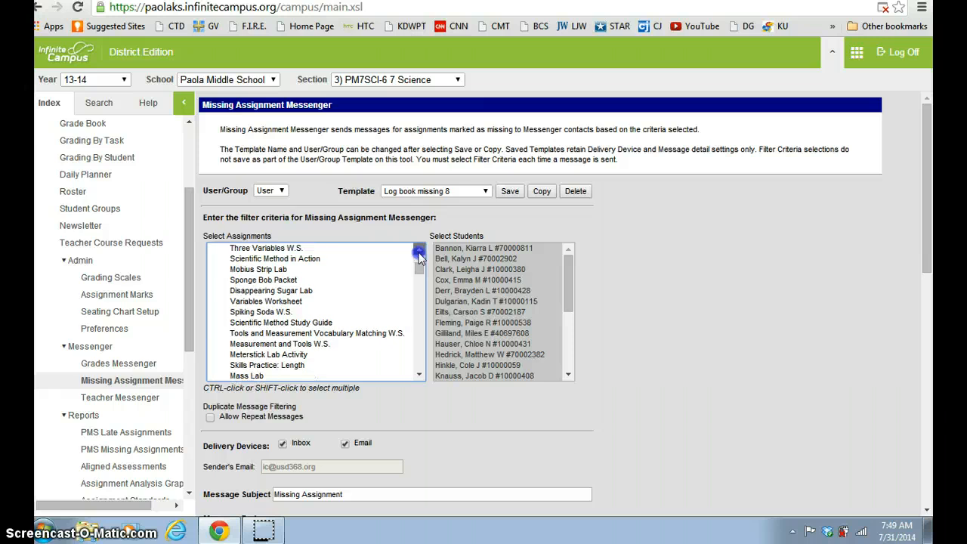
{"action": "left_click", "coordinate": [419, 250]}
{"action": "left_click", "coordinate": [419, 251]}
{"action": "left_click", "coordinate": [418, 250]}
{"action": "left_click", "coordinate": [419, 250]}
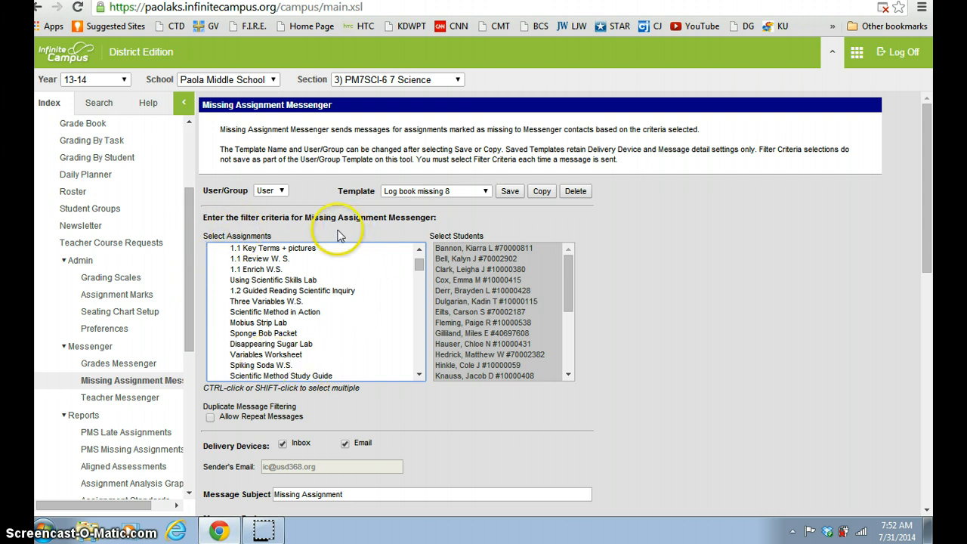
Select 1.1 Enrich W.S., Using Scientific Skills Lab and 1.2 Guided Reading Scientific Inquiry in the assignment list
{"action": "left_click", "coordinate": [250, 282]}
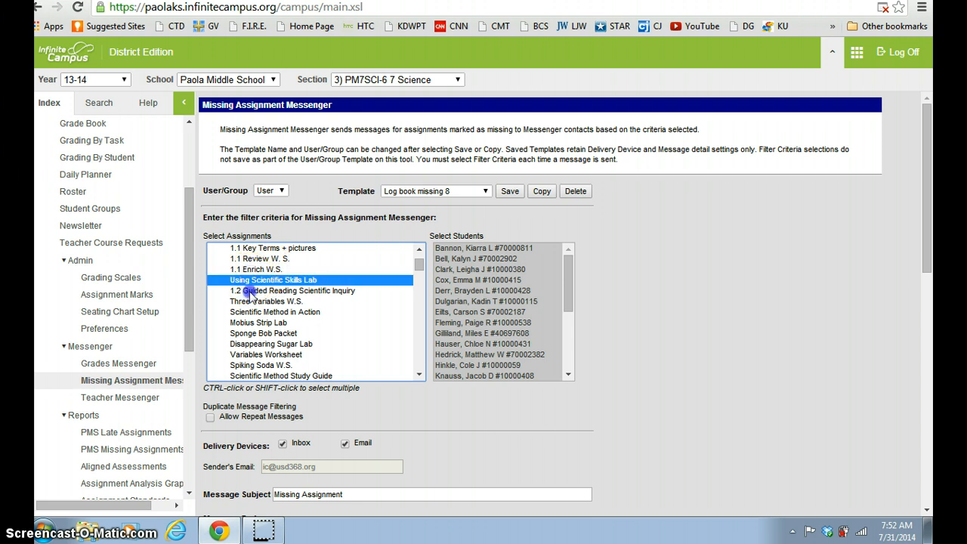
{"action": "left_click", "coordinate": [252, 292]}
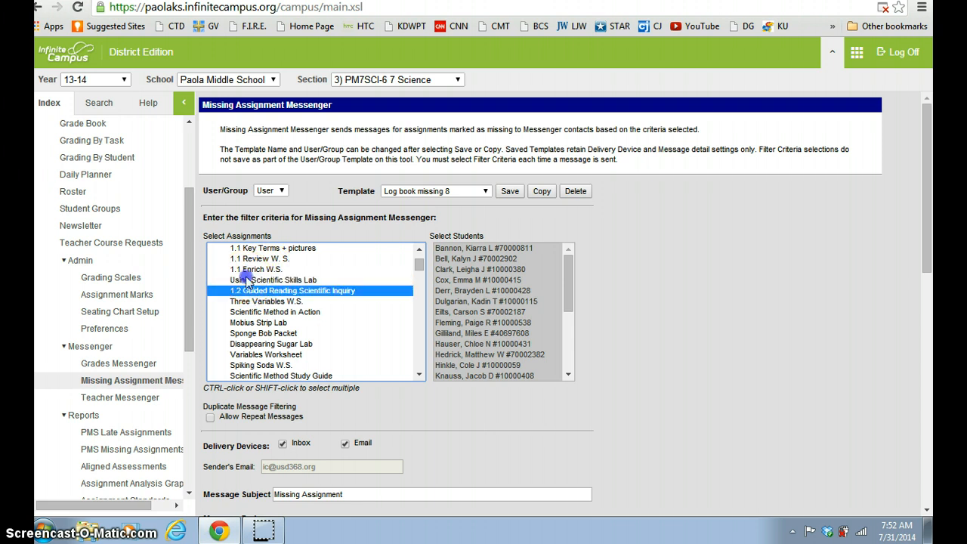
{"action": "left_click", "coordinate": [247, 280]}
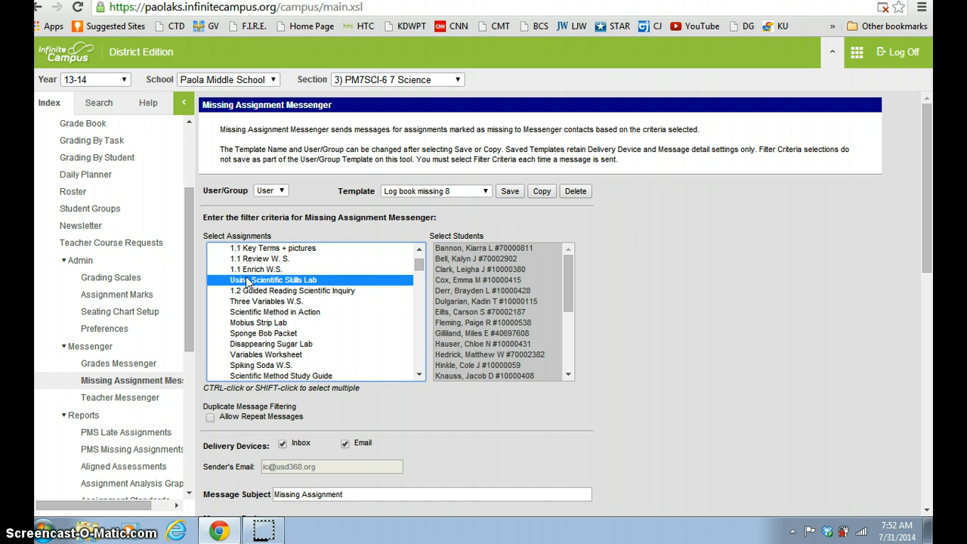
{"action": "left_click", "coordinate": [248, 290]}
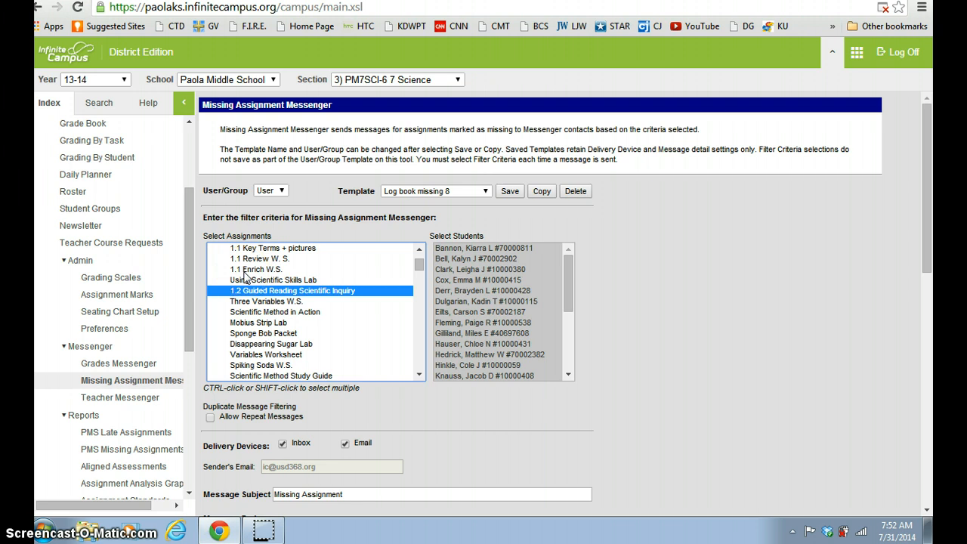
{"action": "left_click", "coordinate": [245, 269], "text": "ctrl"}
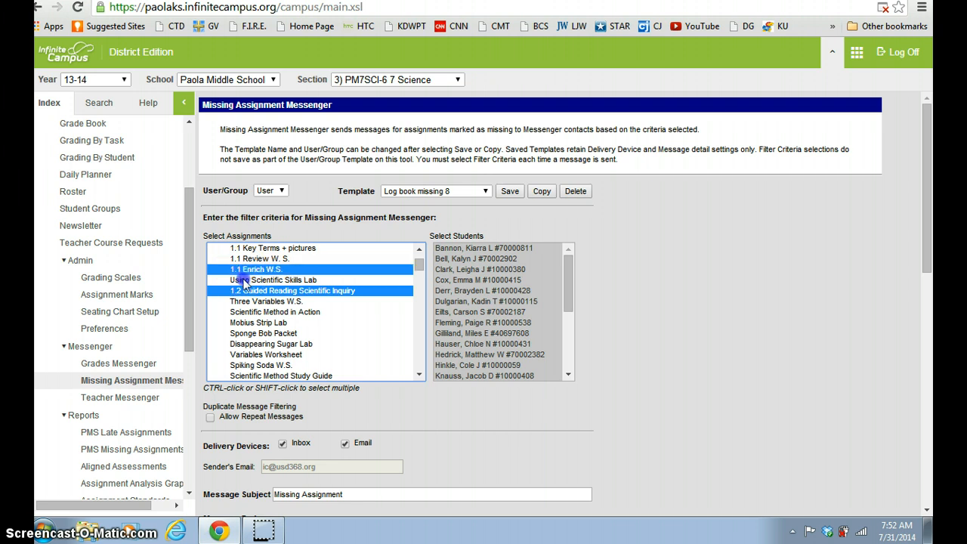
{"action": "left_click", "coordinate": [244, 280], "text": "ctrl"}
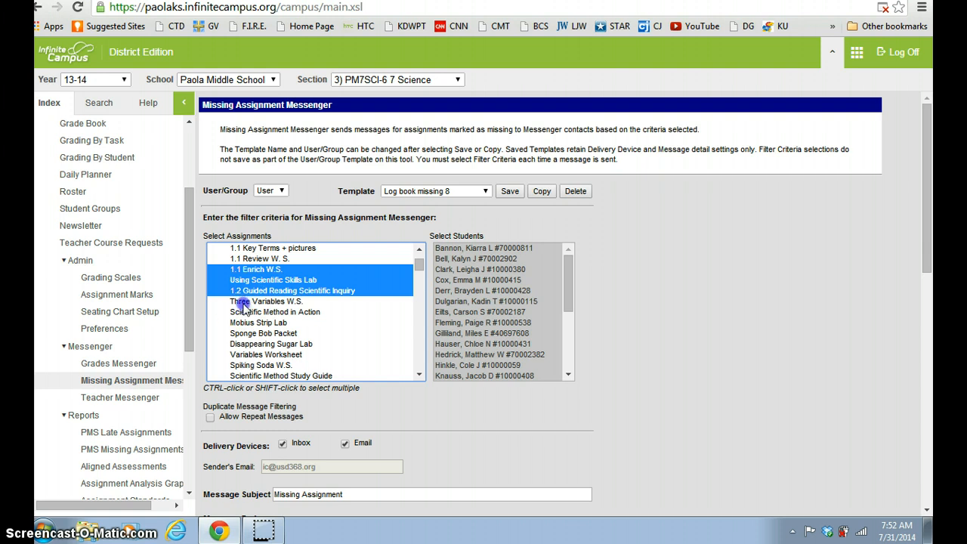
Add Three Variables W.S., Disappearing Sugar Lab, Spiking Soda W.S. and Scientific Method Study Guide to the assignment selection
{"action": "left_click", "coordinate": [243, 301], "text": "ctrl"}
{"action": "left_click", "coordinate": [244, 344], "text": "ctrl"}
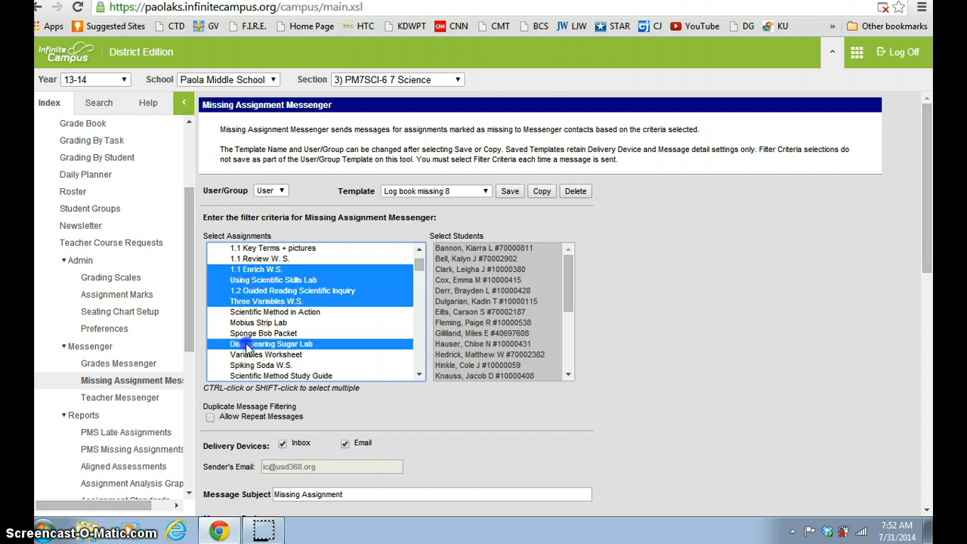
{"action": "left_click", "coordinate": [244, 365], "text": "ctrl"}
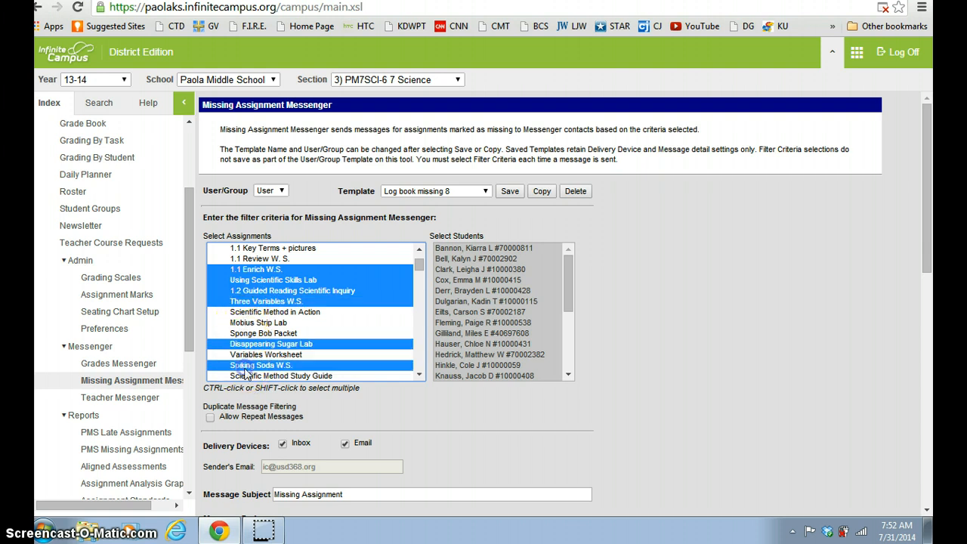
{"action": "left_click", "coordinate": [245, 376], "text": "ctrl"}
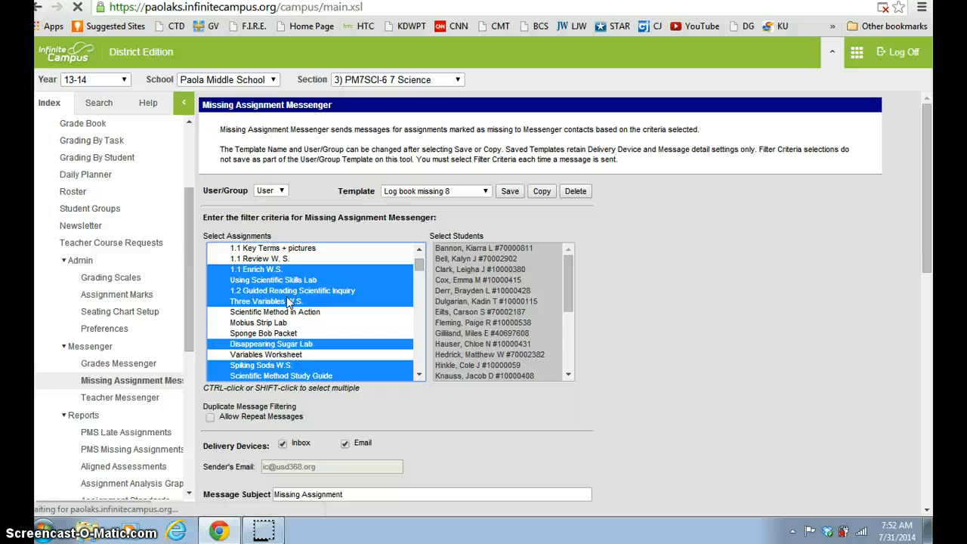
{"action": "left_click", "coordinate": [290, 302]}
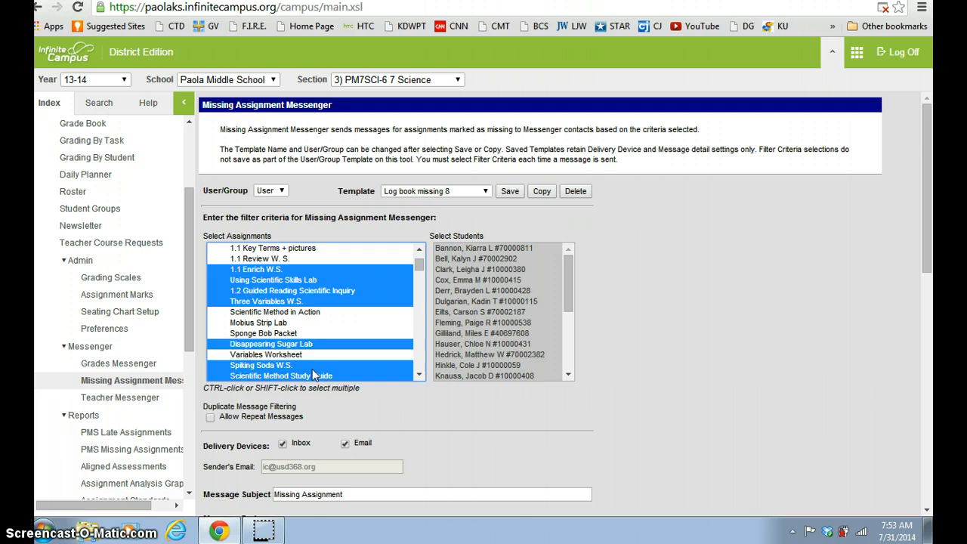
Enable Allow Repeat Messages under duplicate message filtering
{"action": "left_click", "coordinate": [210, 425]}
{"action": "left_click", "coordinate": [211, 421]}
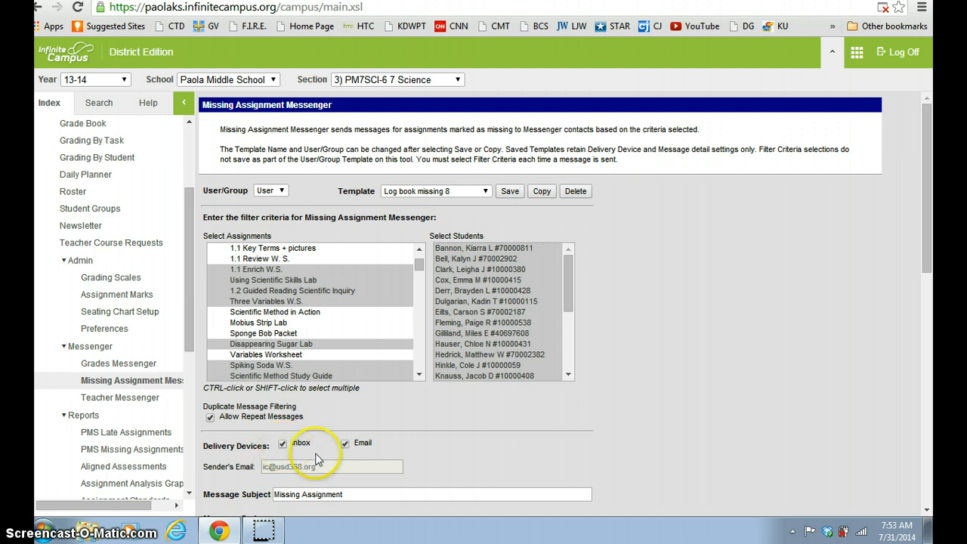
Scroll down to review the delivery devices, message subject and message body
{"action": "left_click", "coordinate": [927, 510]}
{"action": "left_click", "coordinate": [927, 510]}
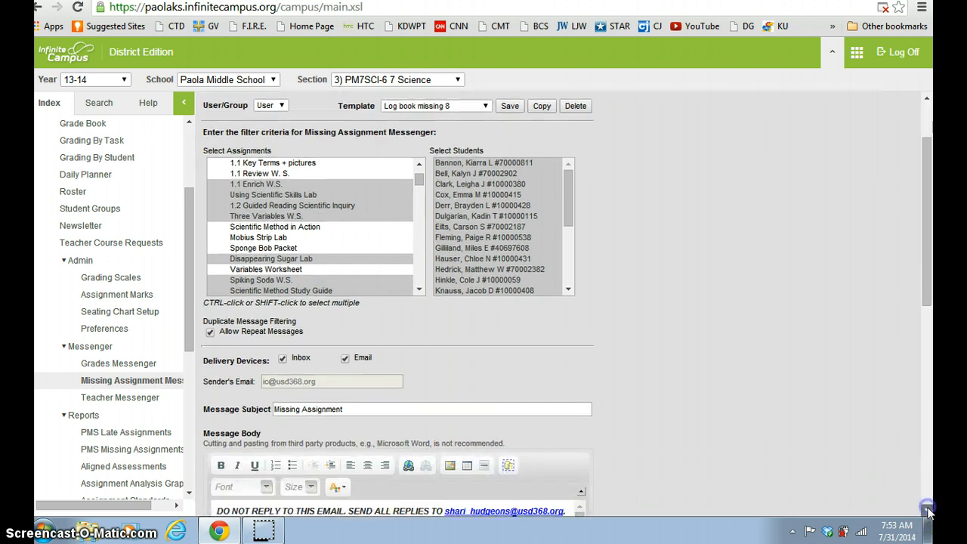
{"action": "left_click", "coordinate": [927, 510]}
{"action": "left_click", "coordinate": [927, 510]}
{"action": "left_click", "coordinate": [927, 510]}
{"action": "left_click", "coordinate": [928, 512]}
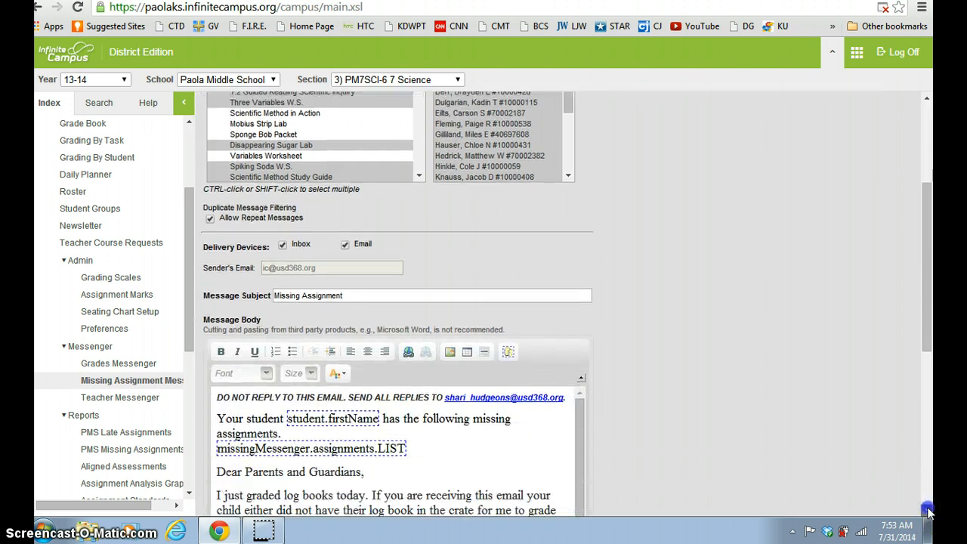
{"action": "left_click", "coordinate": [928, 511]}
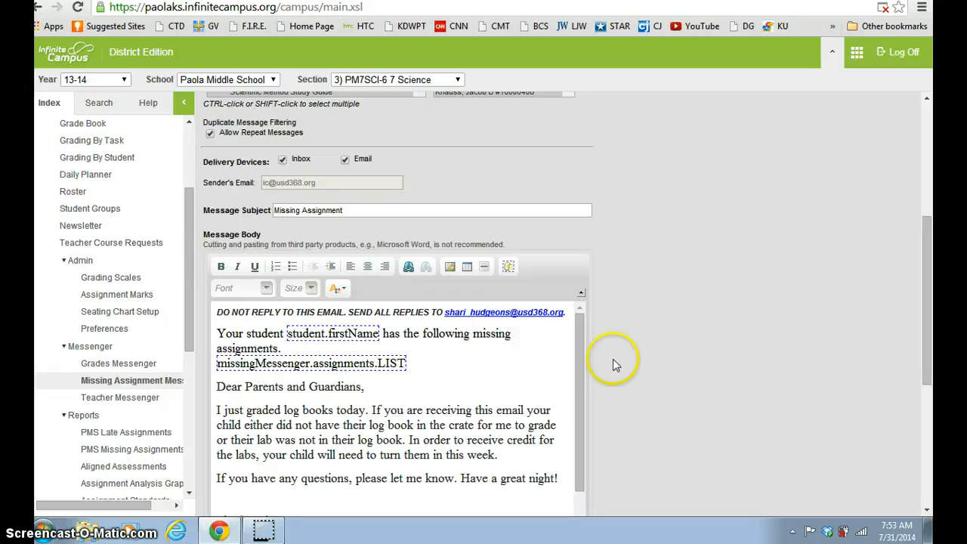
{"action": "left_click", "coordinate": [358, 223]}
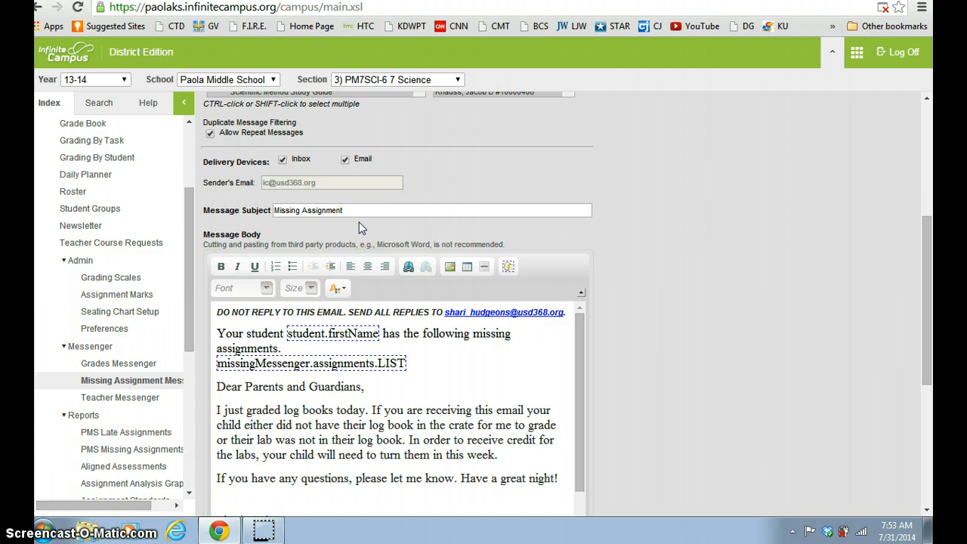
{"action": "left_click", "coordinate": [356, 212]}
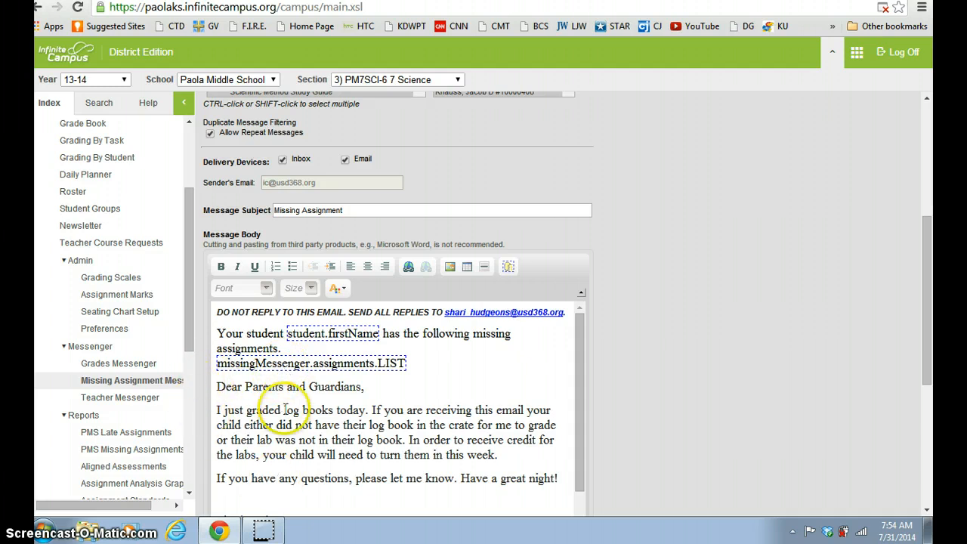
Scroll to the end of the form and open the message preview
{"action": "left_click", "coordinate": [928, 511]}
{"action": "left_click", "coordinate": [928, 511]}
{"action": "left_click", "coordinate": [928, 510]}
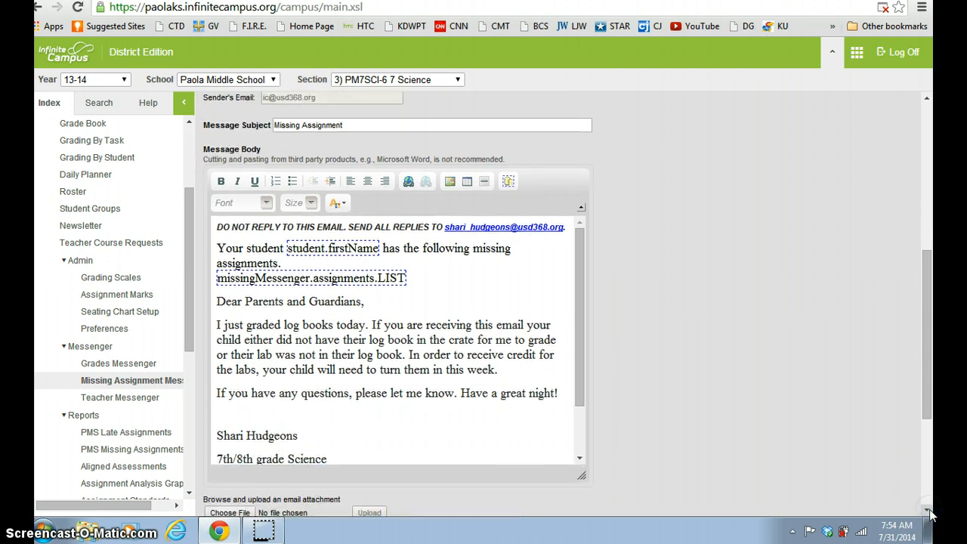
{"action": "left_click", "coordinate": [928, 511]}
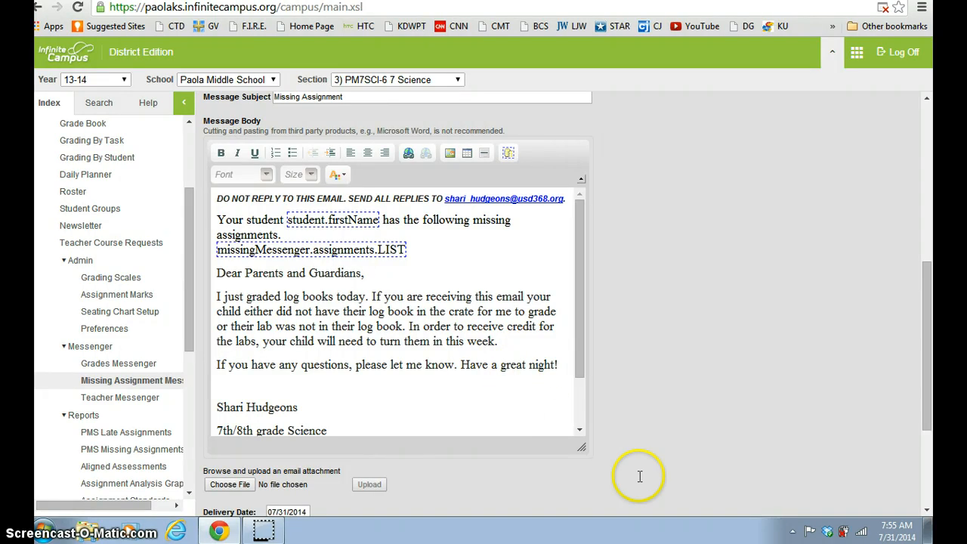
{"action": "left_click", "coordinate": [927, 512]}
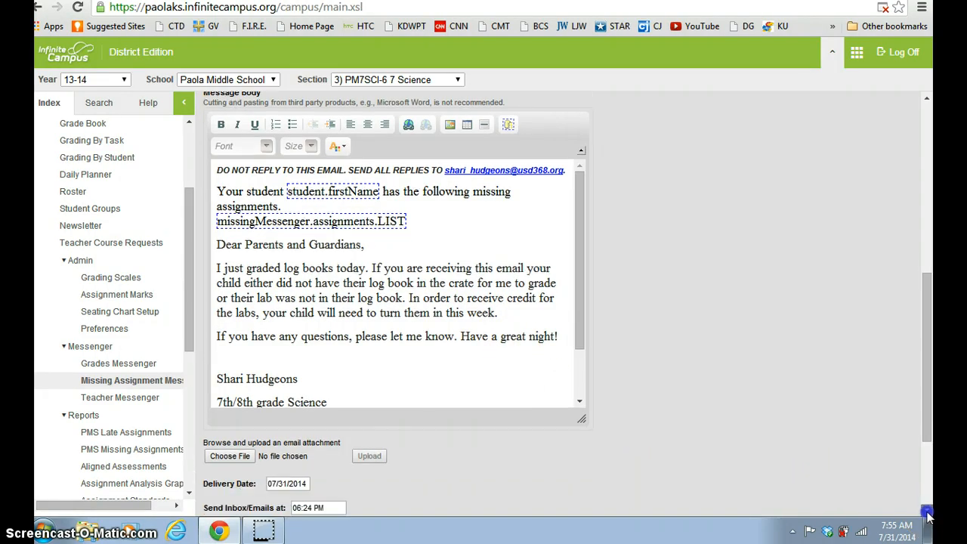
{"action": "left_click", "coordinate": [928, 511]}
{"action": "left_click", "coordinate": [928, 511]}
{"action": "scroll", "coordinate": [335, 510], "scroll_direction": "down", "scroll_amount": 1}
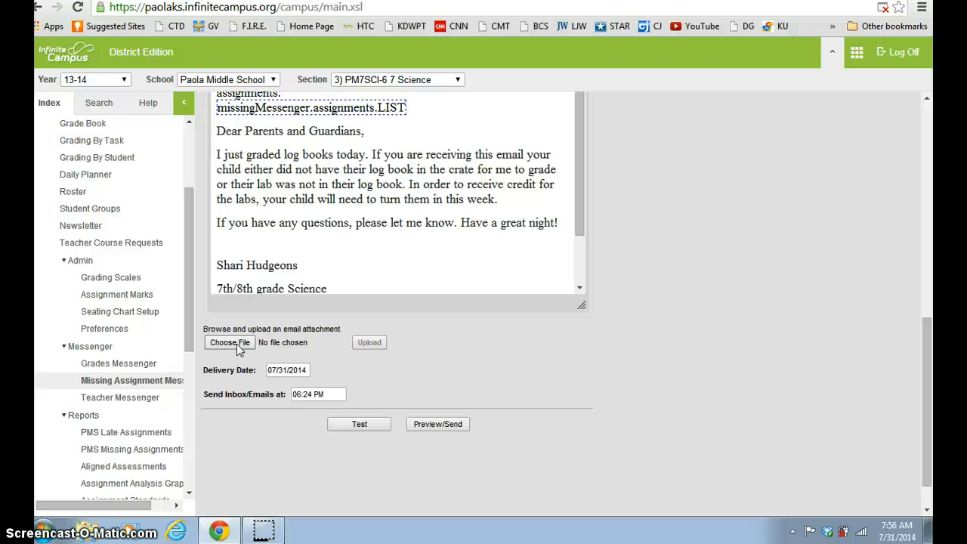
{"action": "left_click", "coordinate": [453, 426]}
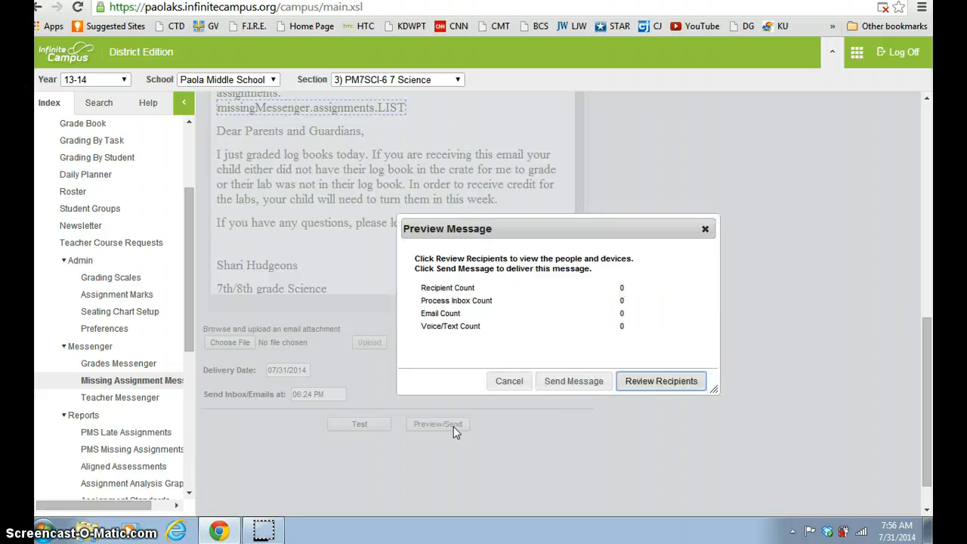
Try to send the message and review its recipients, then close the Preview Message dialog
{"action": "left_click", "coordinate": [580, 388]}
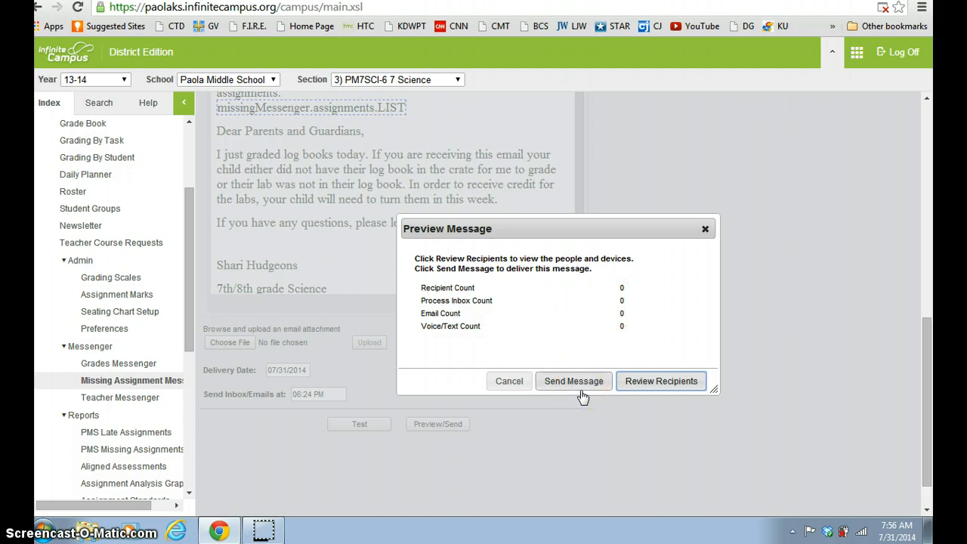
{"action": "left_click", "coordinate": [663, 387]}
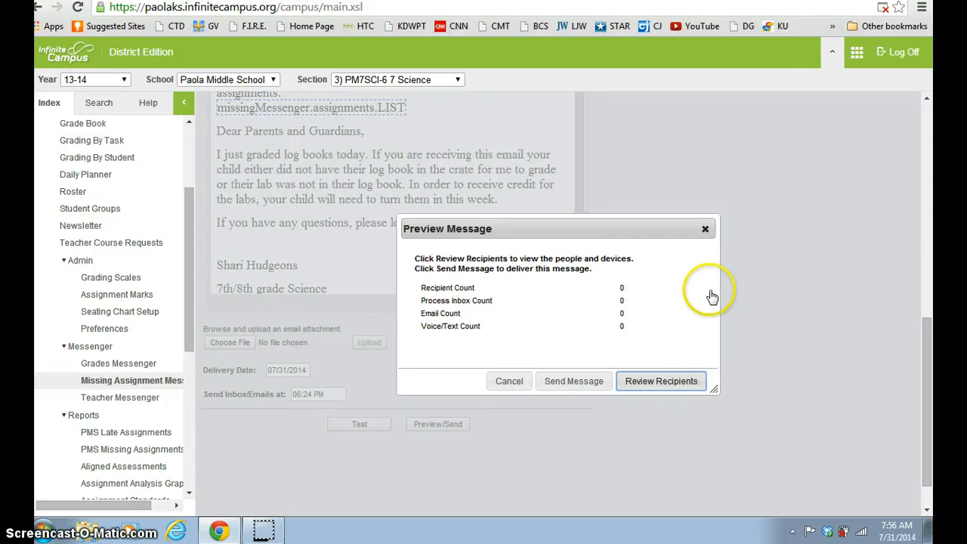
{"action": "left_click", "coordinate": [705, 230]}
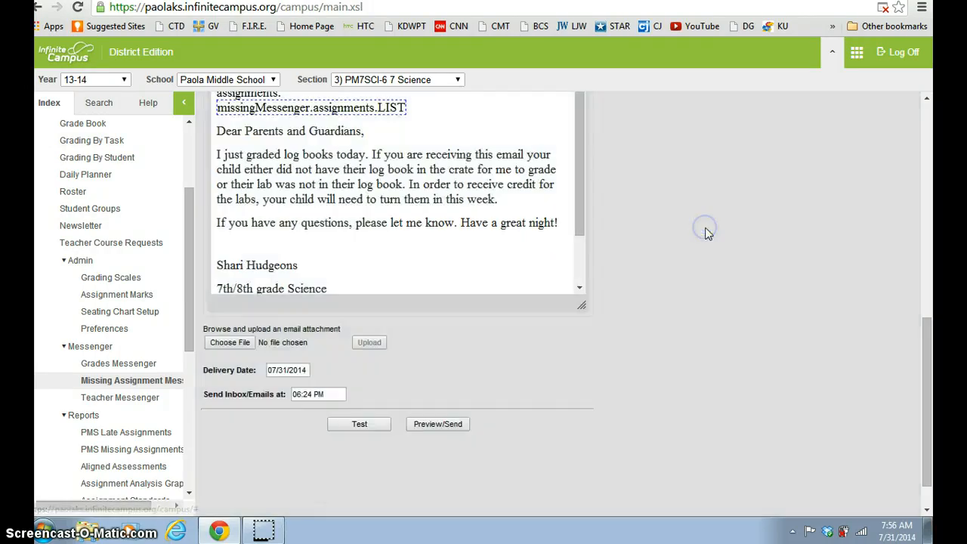
{"action": "left_click", "coordinate": [928, 102]}
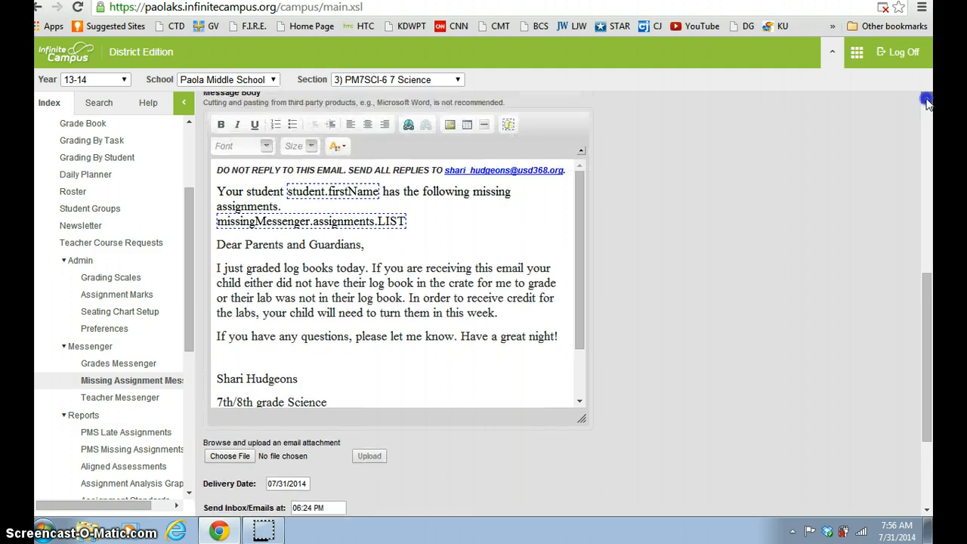
{"action": "left_click", "coordinate": [928, 102]}
{"action": "left_click", "coordinate": [928, 102]}
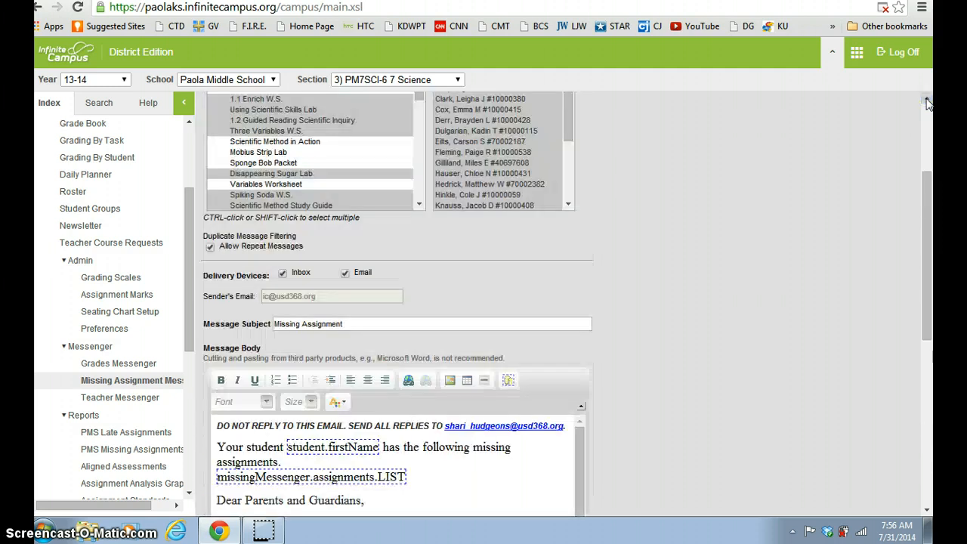
{"action": "left_click", "coordinate": [927, 100]}
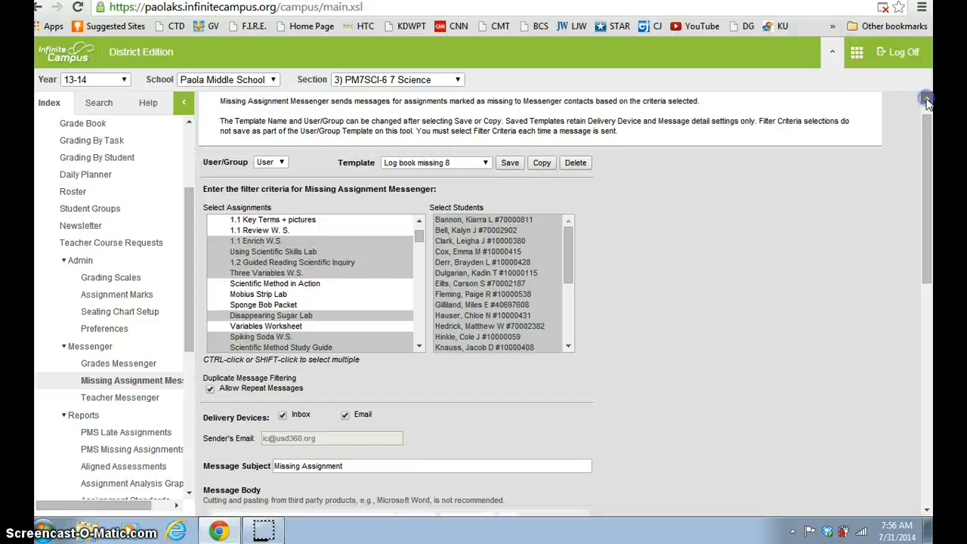
{"action": "left_click", "coordinate": [927, 100]}
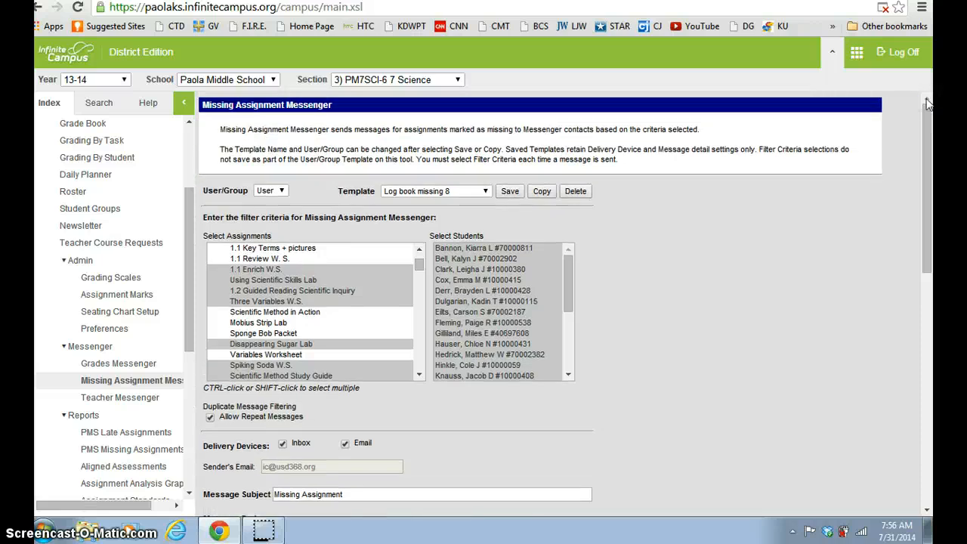